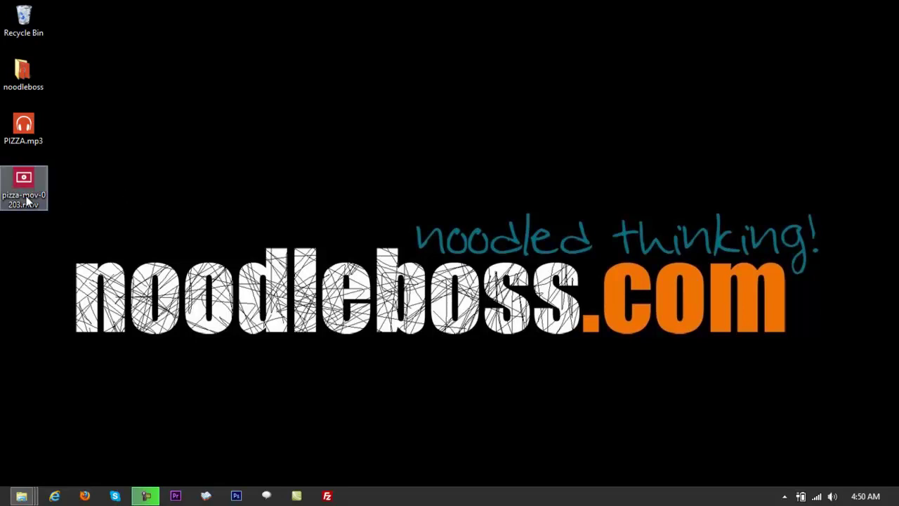
Step: Start Adobe Audition CS6 from its desktop shortcut
mouse_move(26, 198)
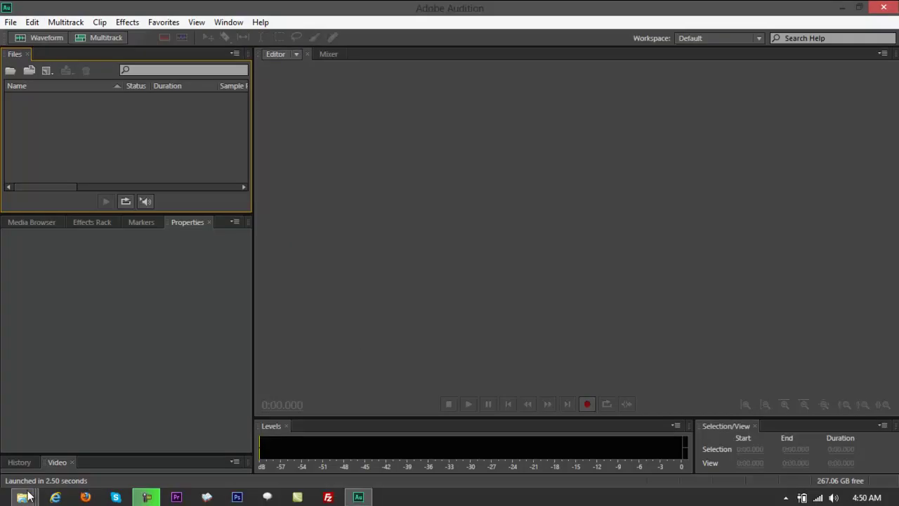
Step: Open a File Explorer window on the Desktop folder beside Audition, showing pizza-mov-0203.mov
right_click(22, 497)
click(39, 437)
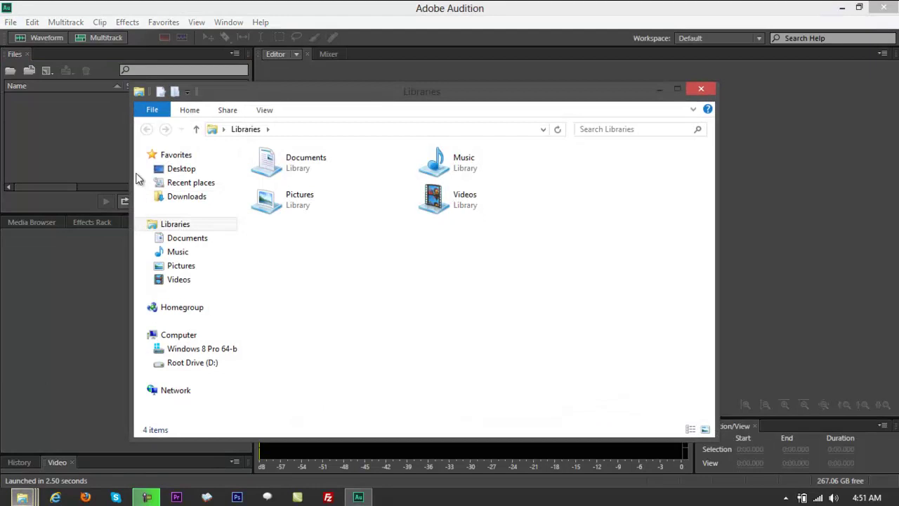
click(186, 170)
drag(291, 98, 621, 138)
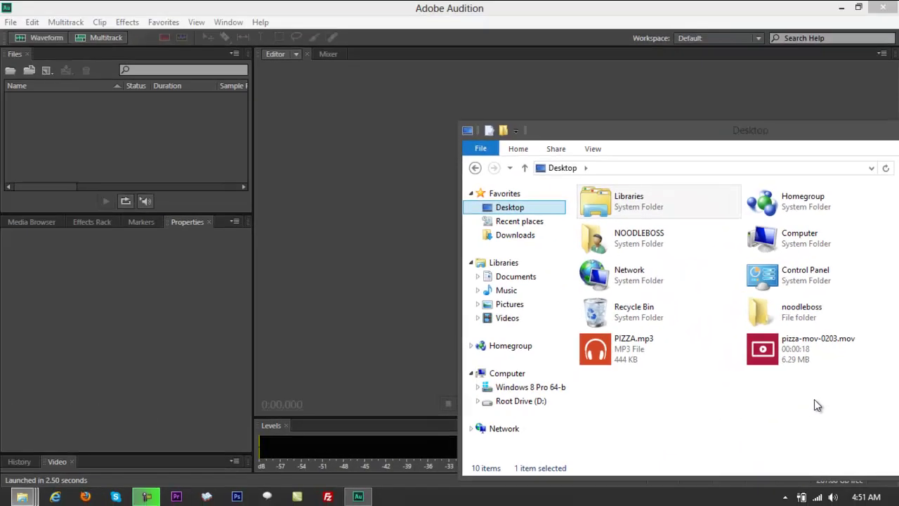
drag(791, 349, 877, 351)
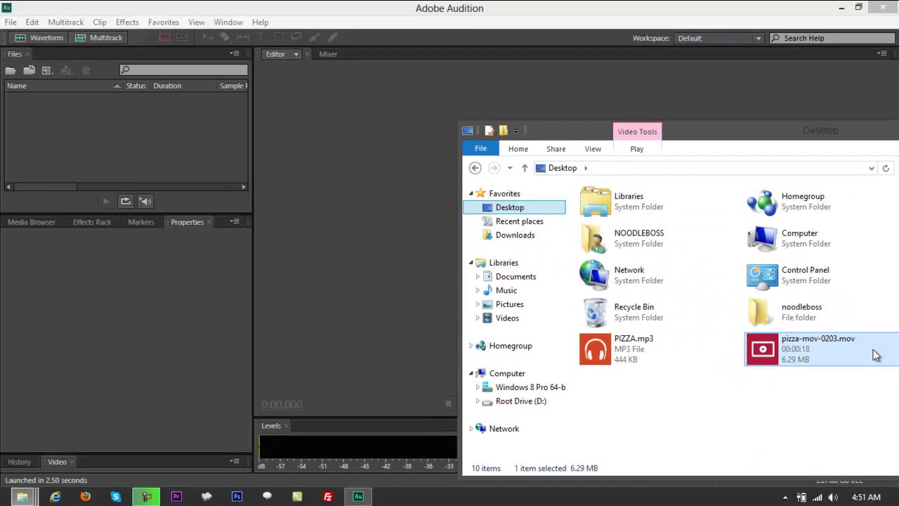
click(427, 7)
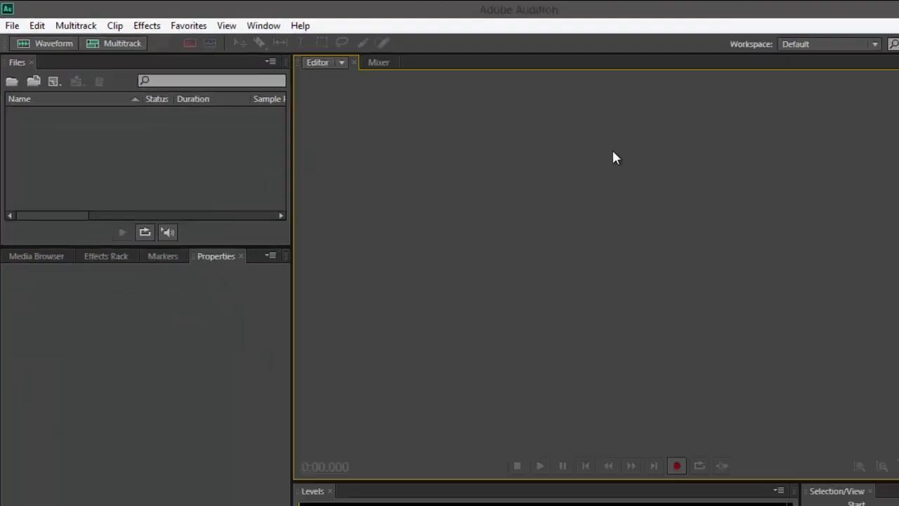
Step: Drag pizza-mov-0203.mov from Explorer into Audition's editor, then minimize Audition to the desktop
mouse_move(22, 498)
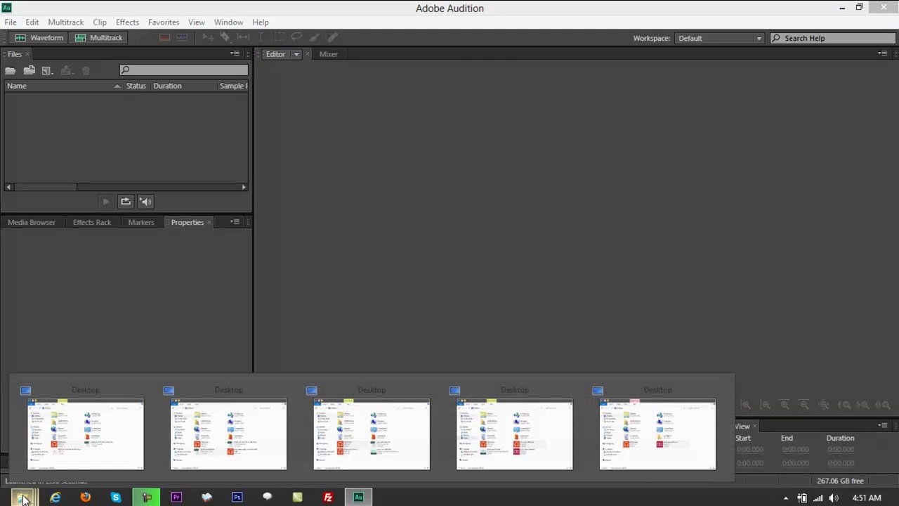
click(690, 383)
drag(764, 350, 350, 216)
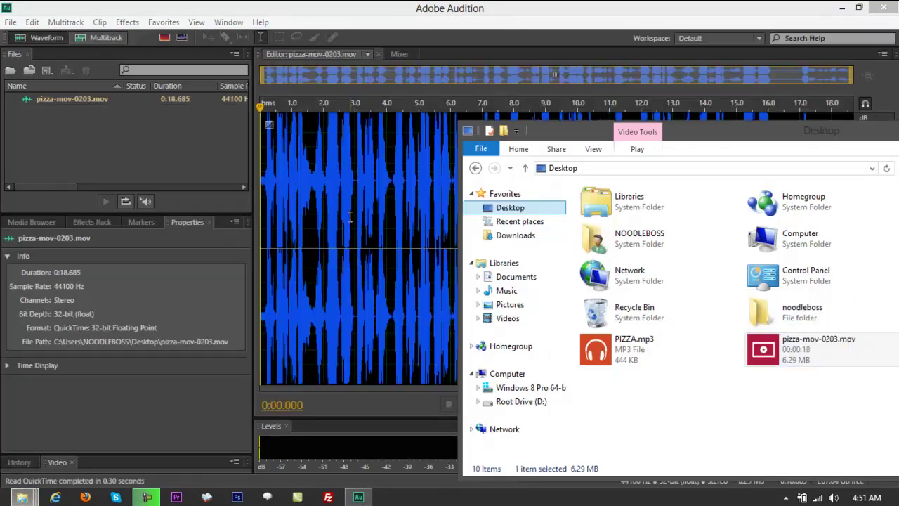
click(356, 7)
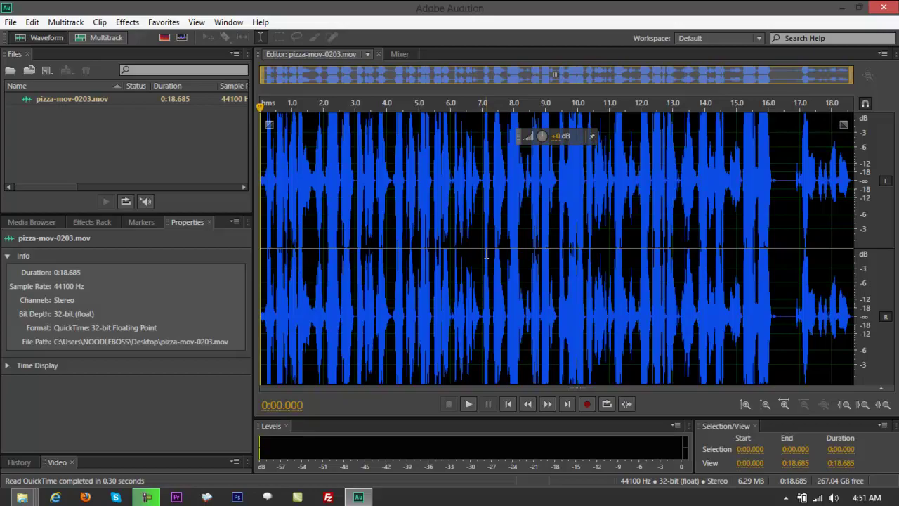
key(super+d)
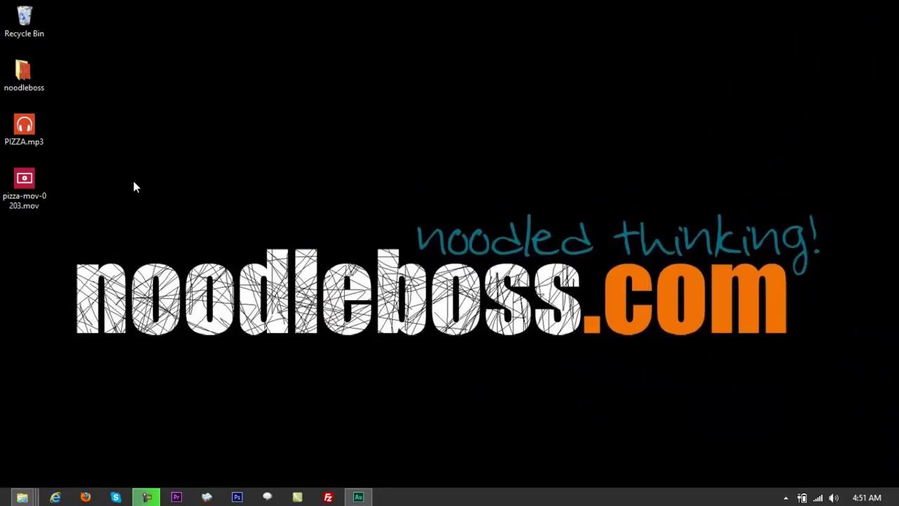
Step: Play pizza-mov-0203.mov in VLC media player, then close VLC and return to Audition
double_click(28, 184)
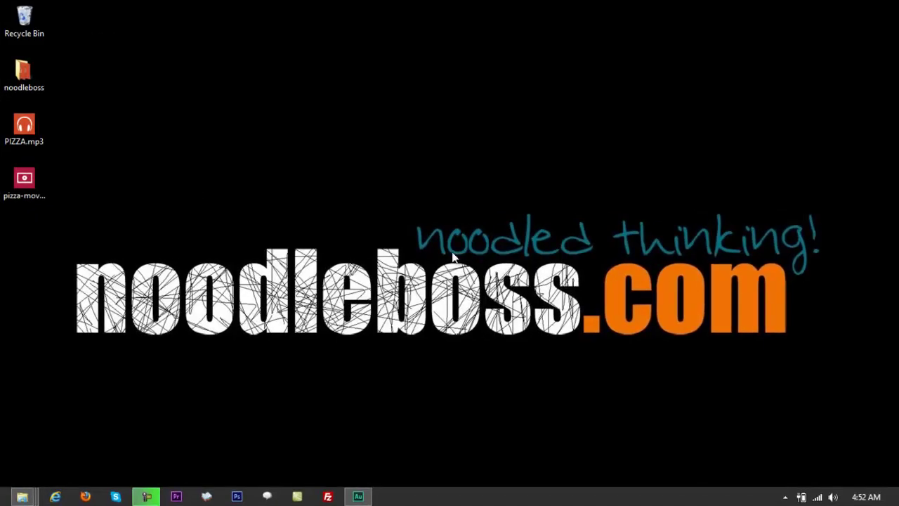
click(5, 500)
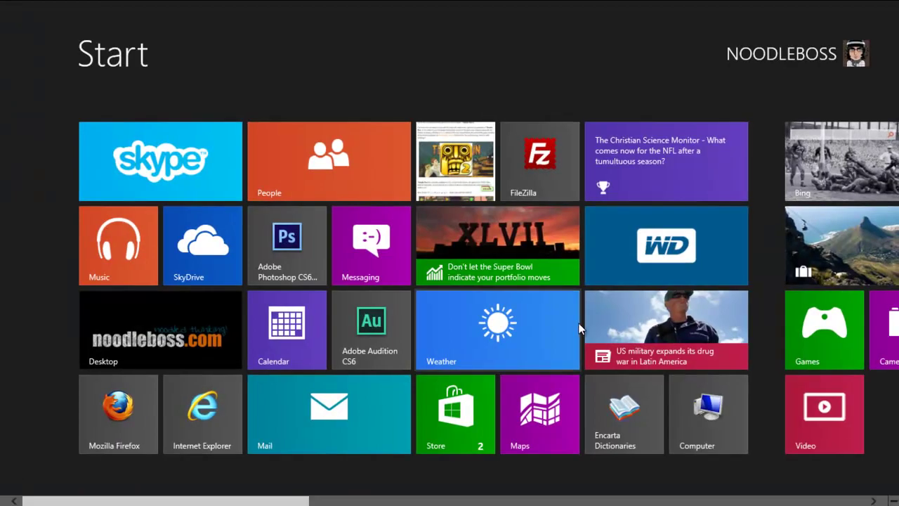
scroll(578, 323, down, 2)
scroll(626, 379, down, 2)
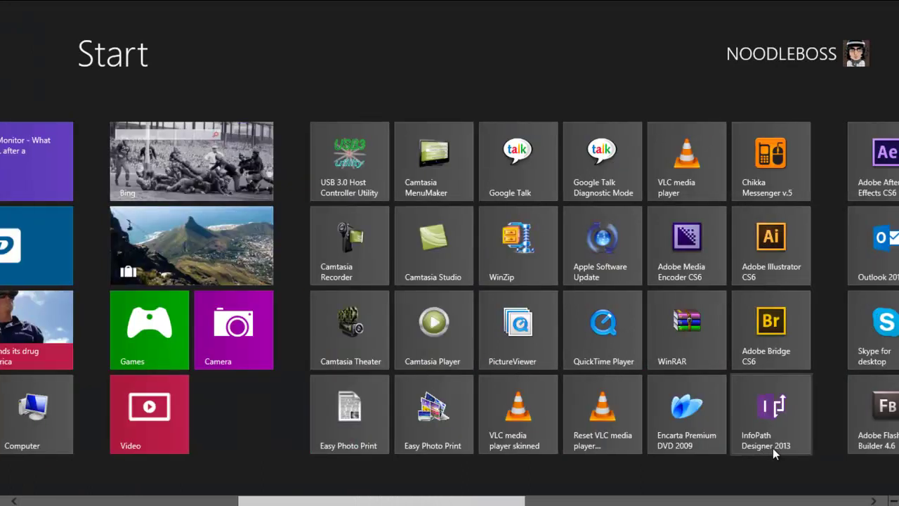
click(676, 168)
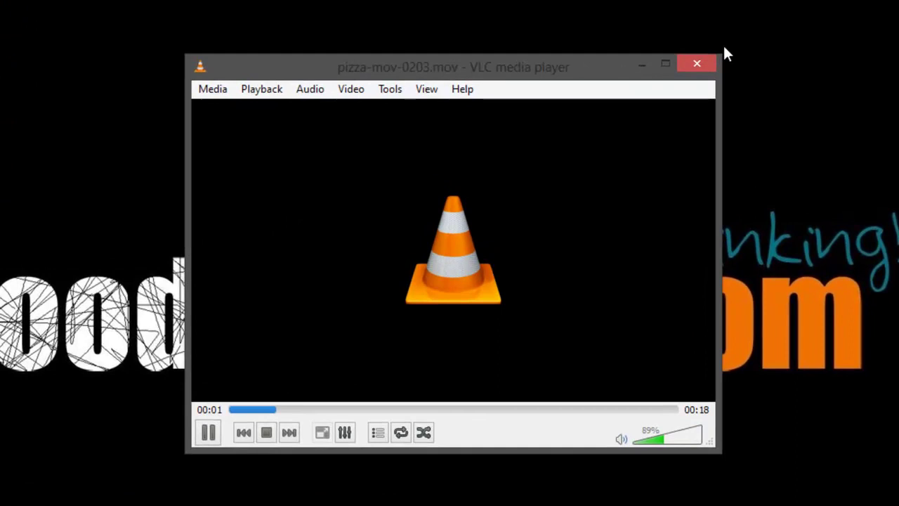
click(701, 65)
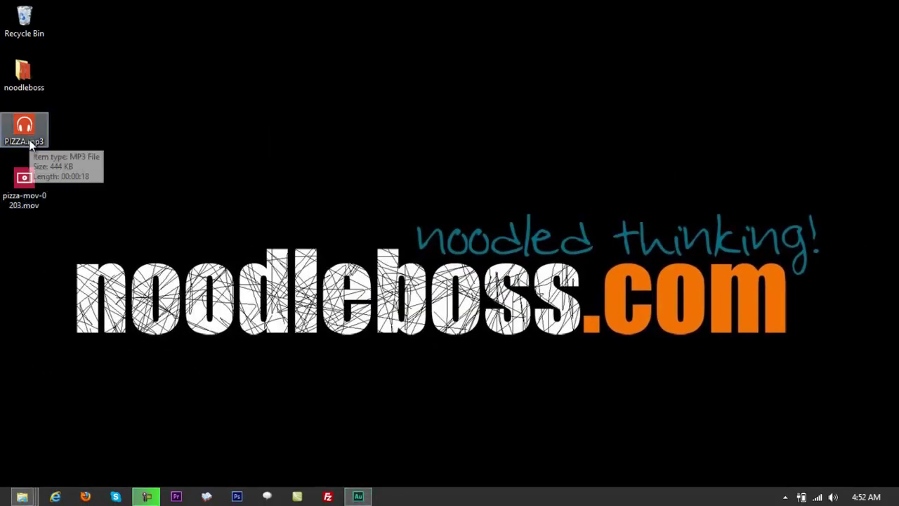
click(356, 495)
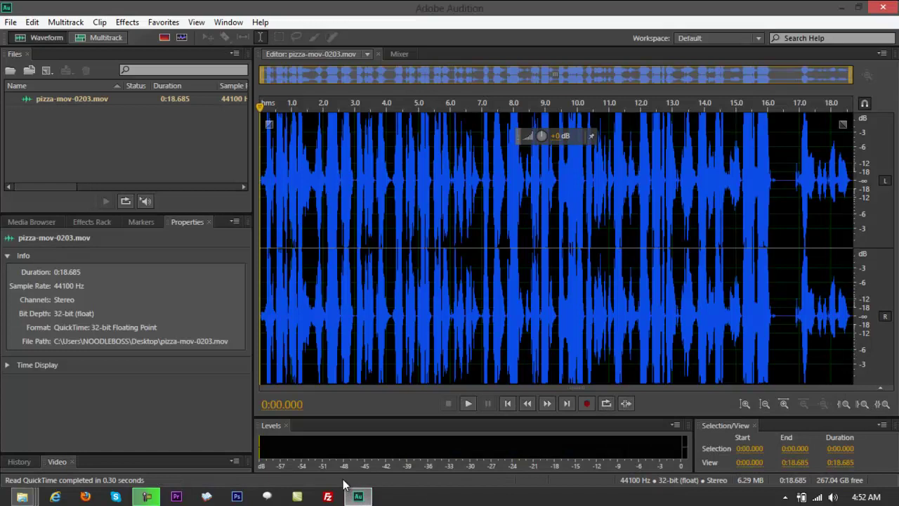
Step: Select the full waveform from 0:00.000 to 0:18.685, then check the context and File menus
click(473, 223)
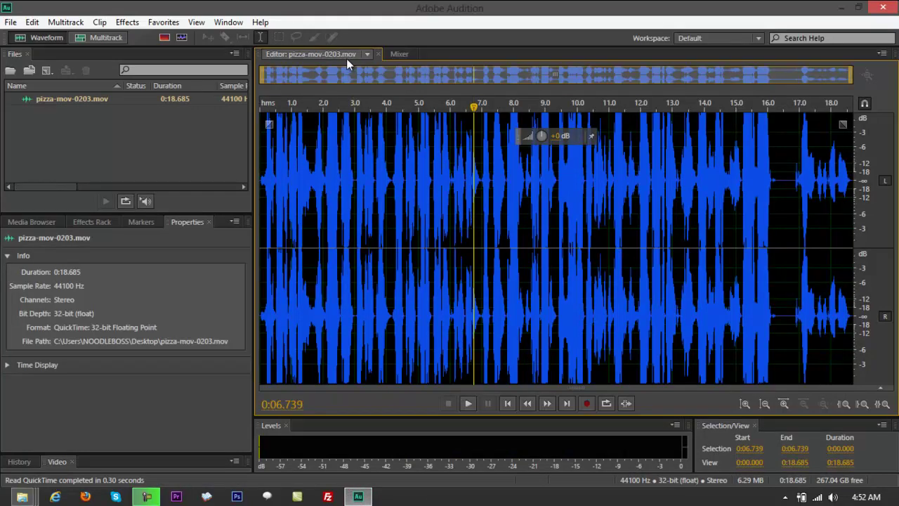
double_click(482, 257)
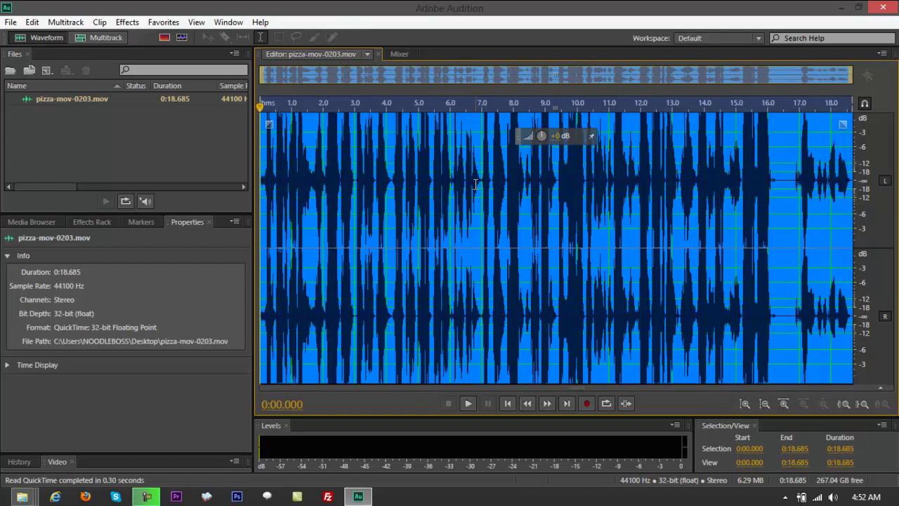
right_click(476, 182)
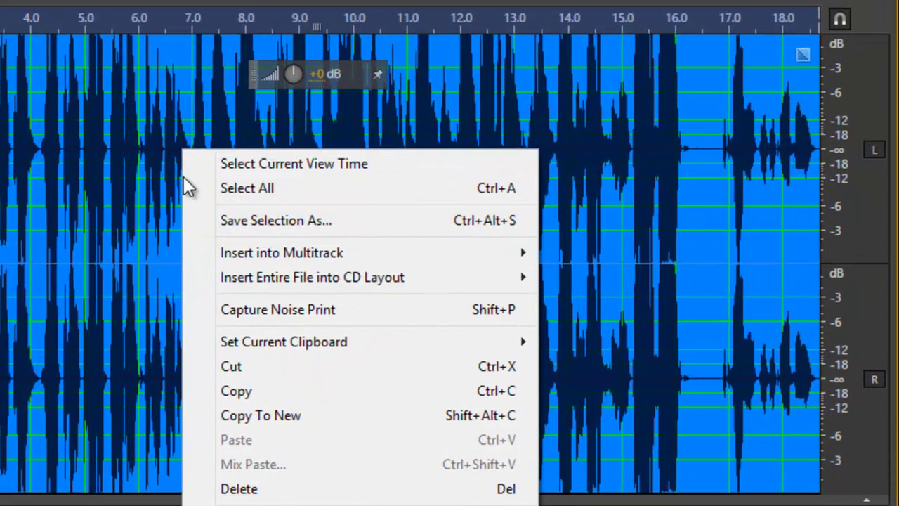
key(Escape)
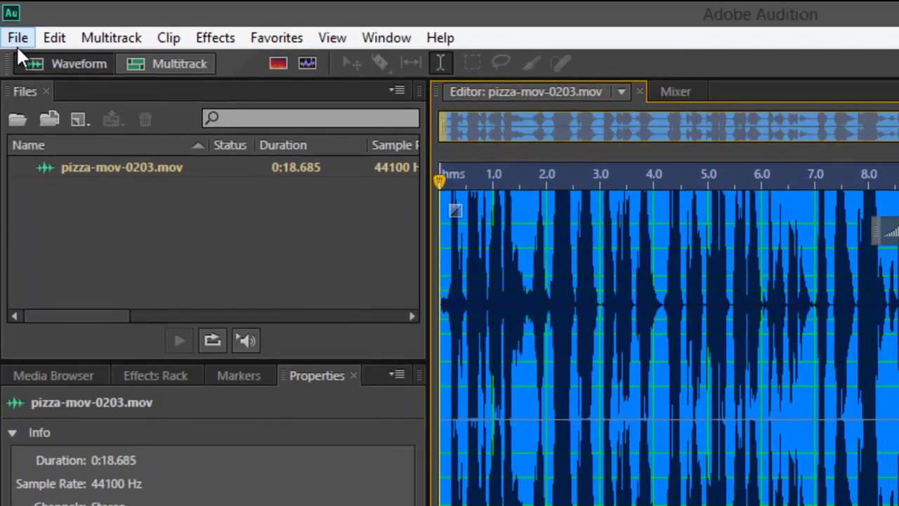
click(16, 45)
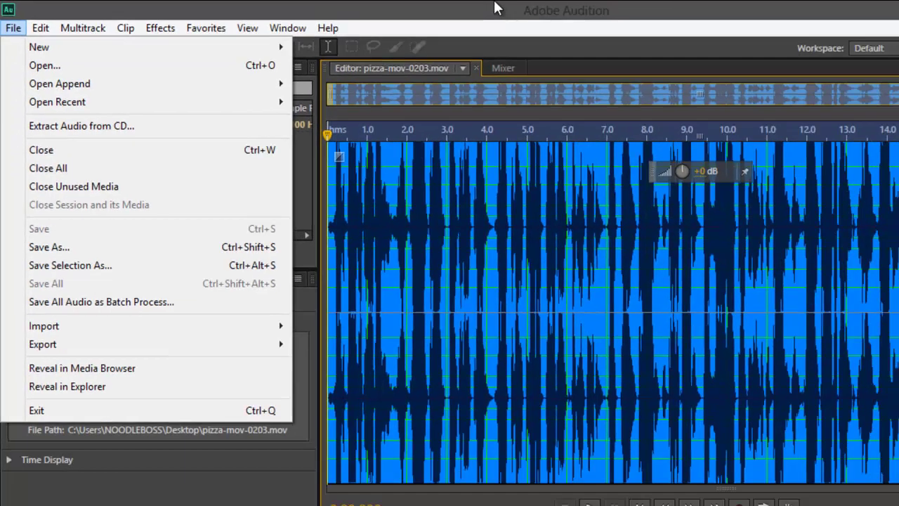
key(Escape)
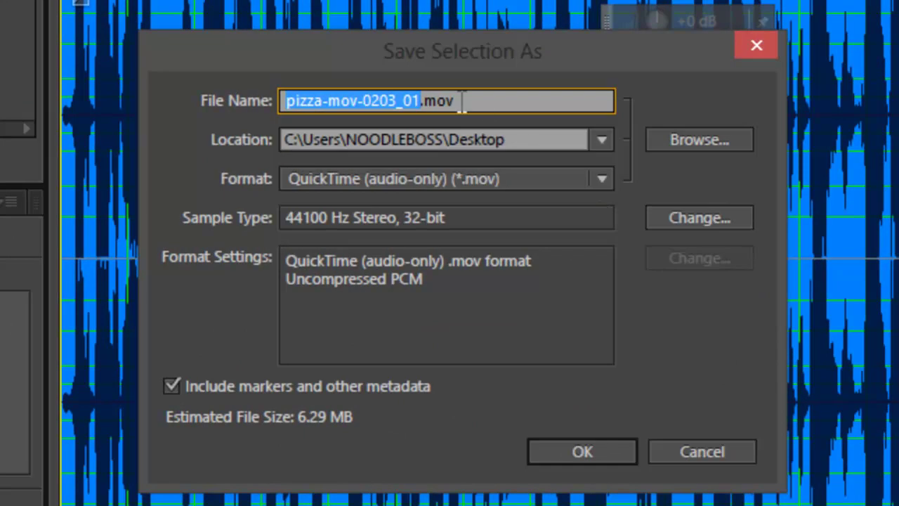
Step: Enter pizza-MP3-0302 as the export file name
text(pizza)
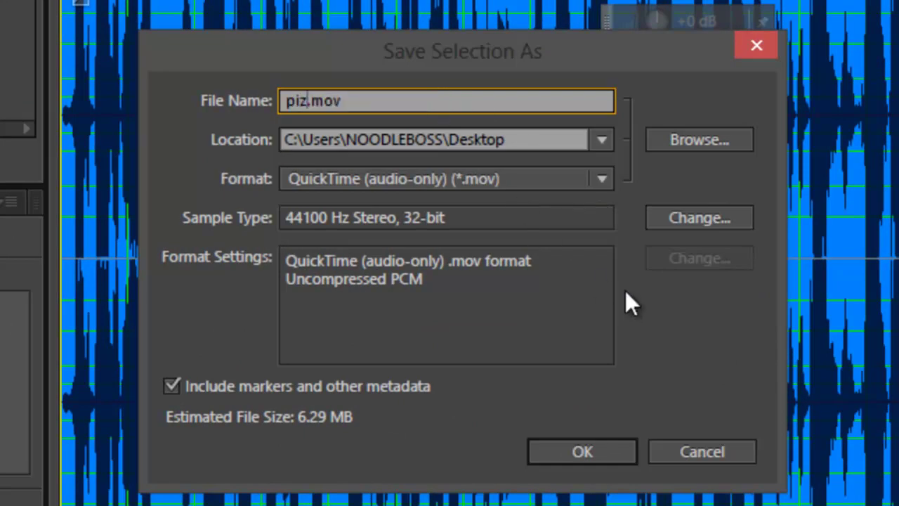
text(-)
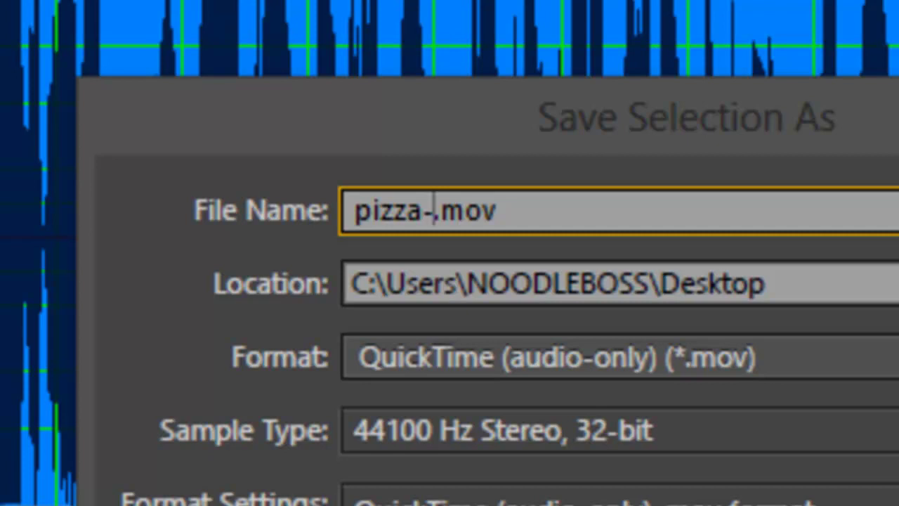
text(MP)
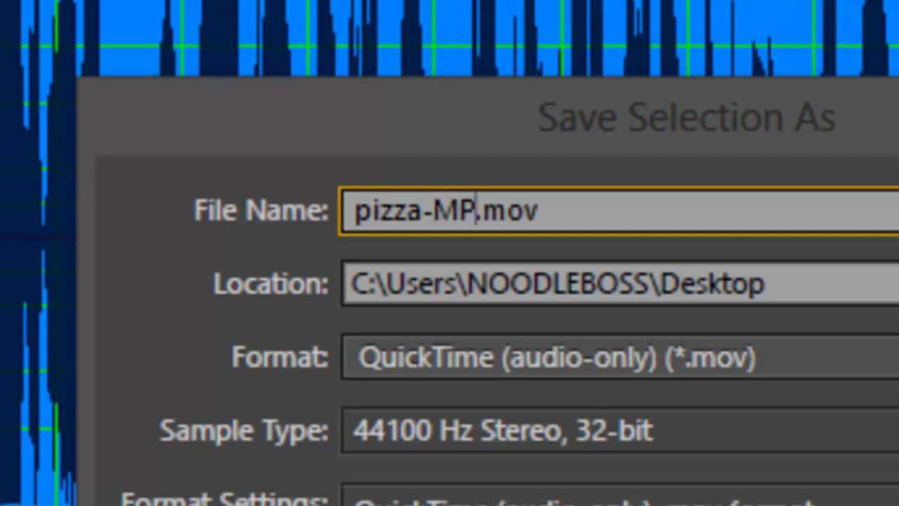
text(3)
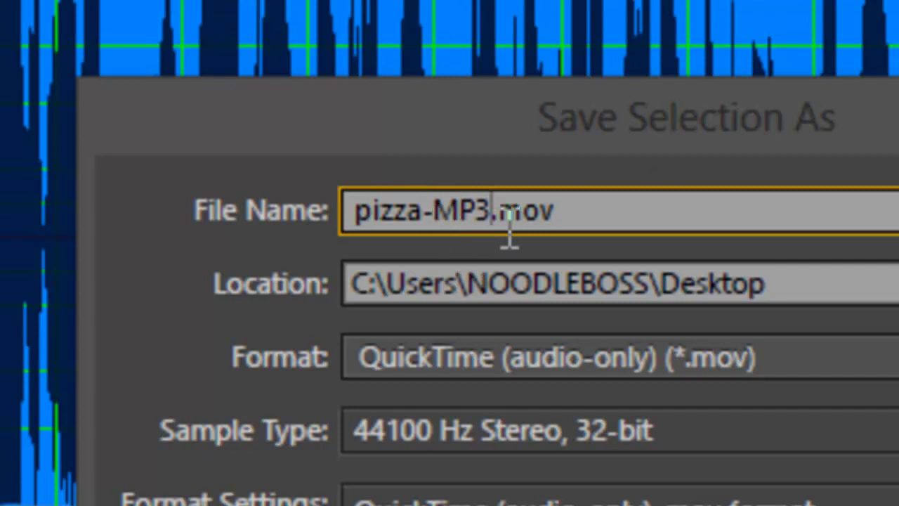
text(0)
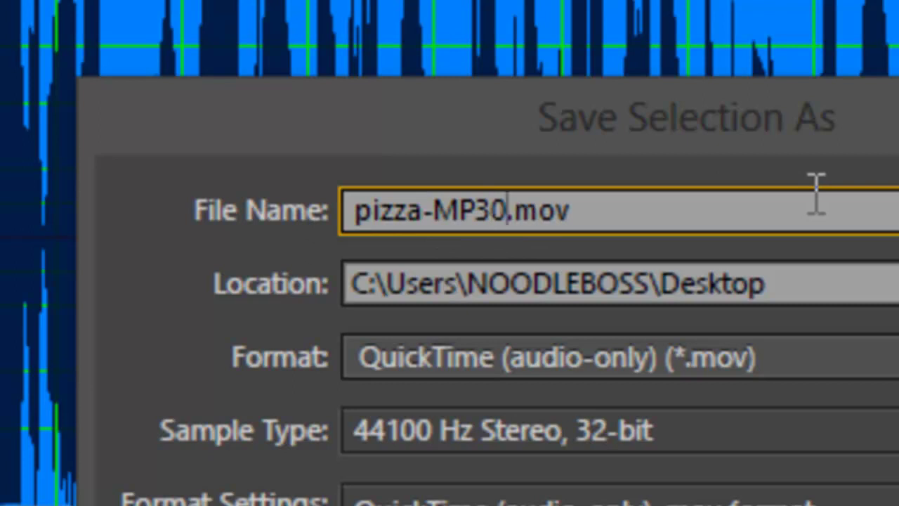
key(BackSpace)
text(-0)
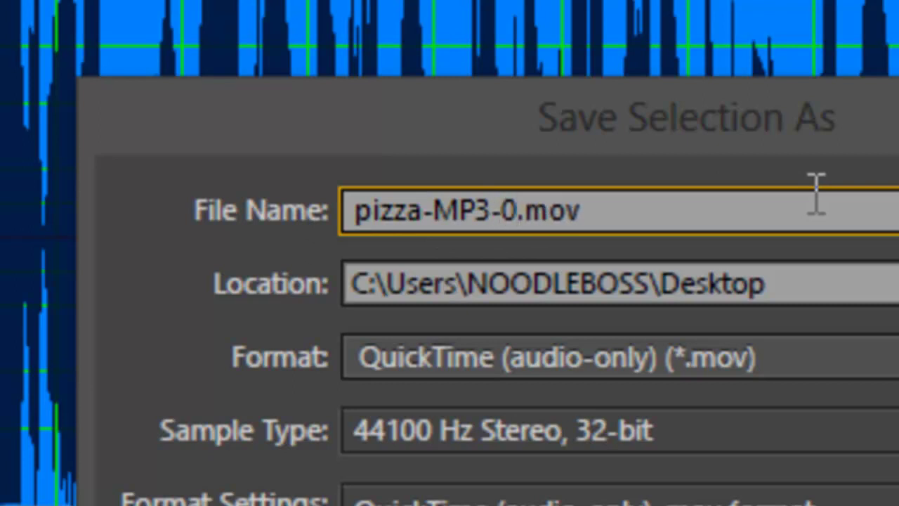
text(302)
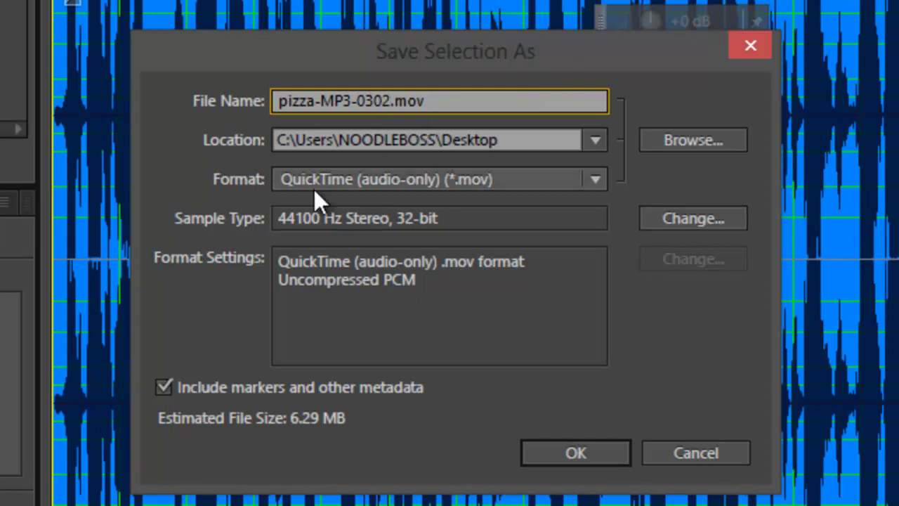
Step: Change the export format to MP3 Audio (*.mp3) at 192 Kbps CBR
click(461, 175)
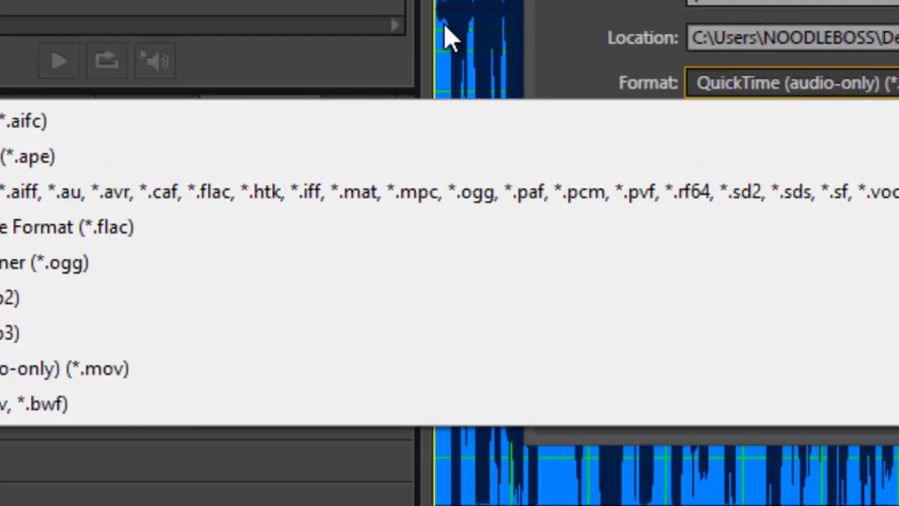
click(257, 128)
click(517, 189)
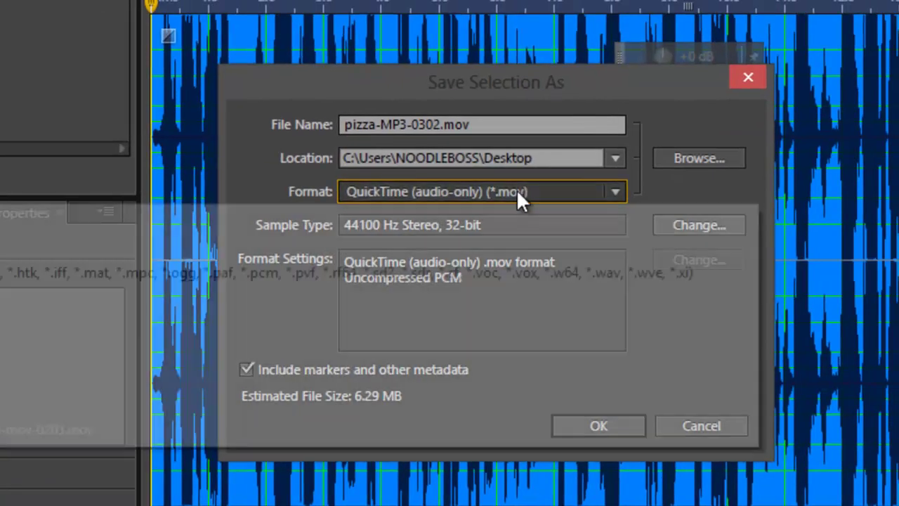
click(63, 378)
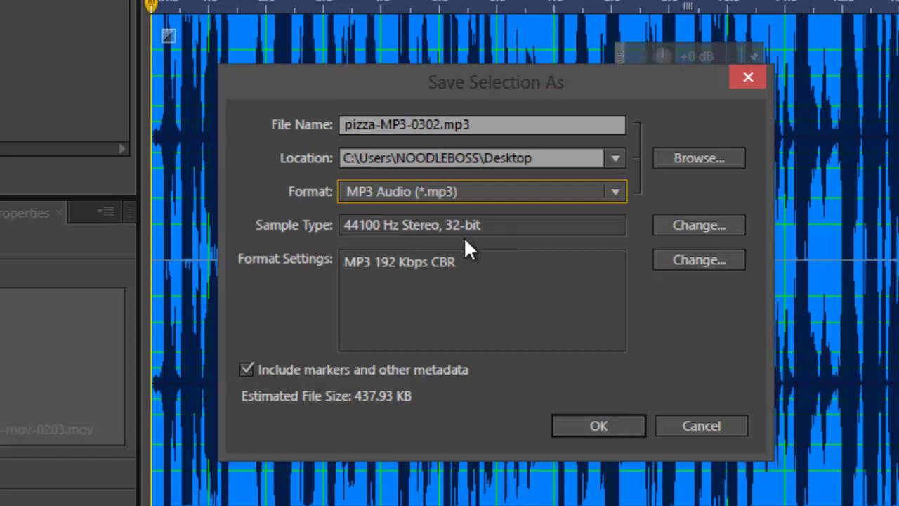
click(708, 227)
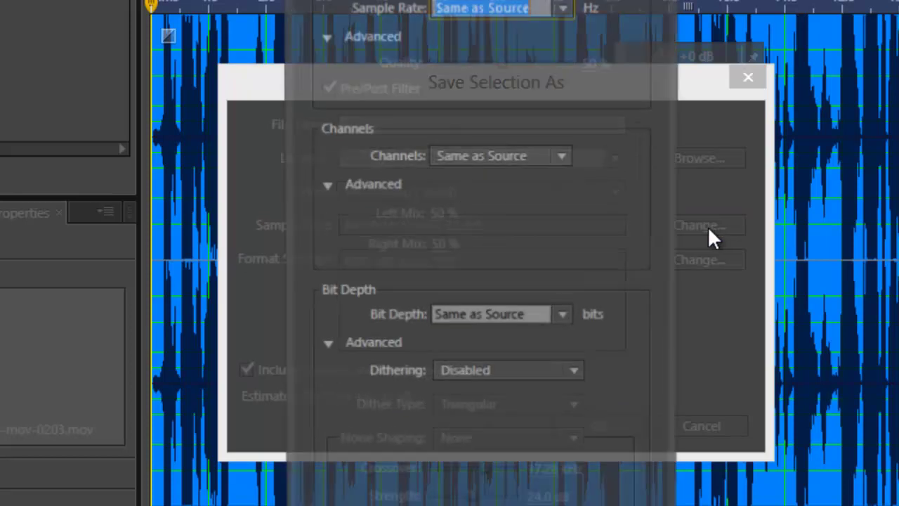
click(499, 157)
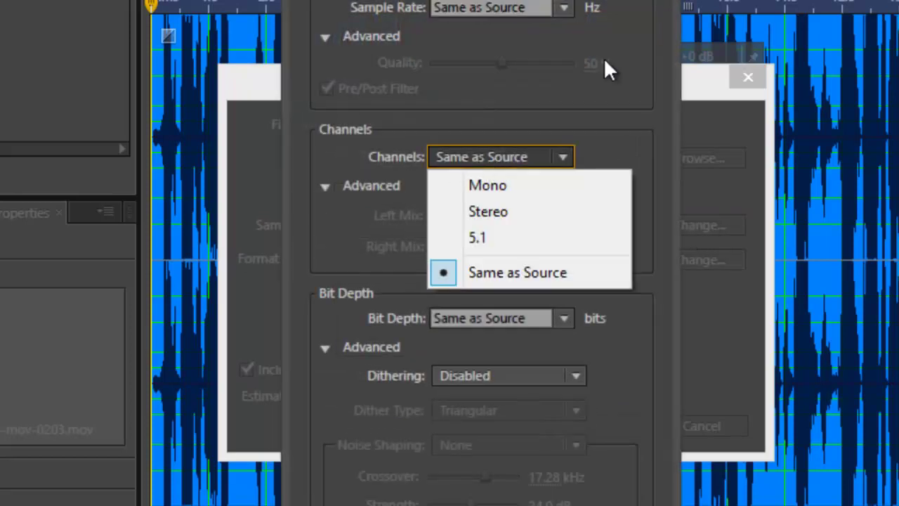
key(Escape)
key(Escape)
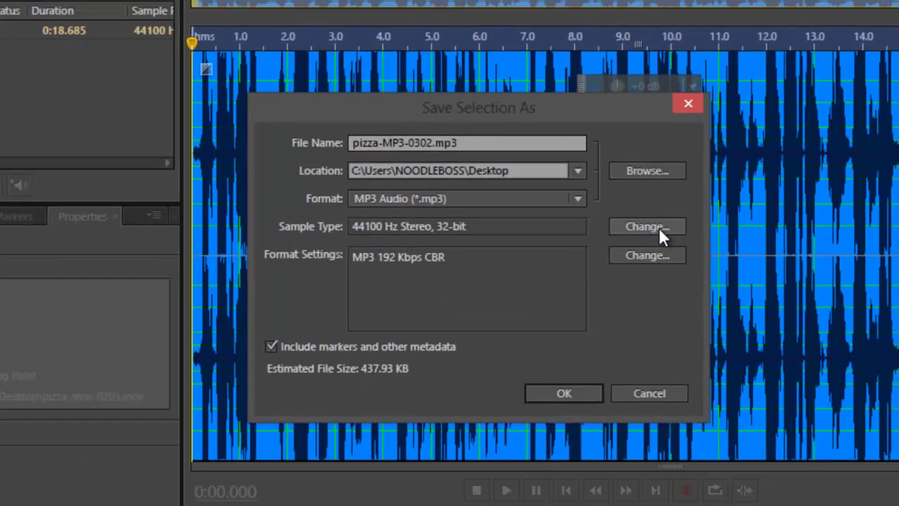
click(711, 225)
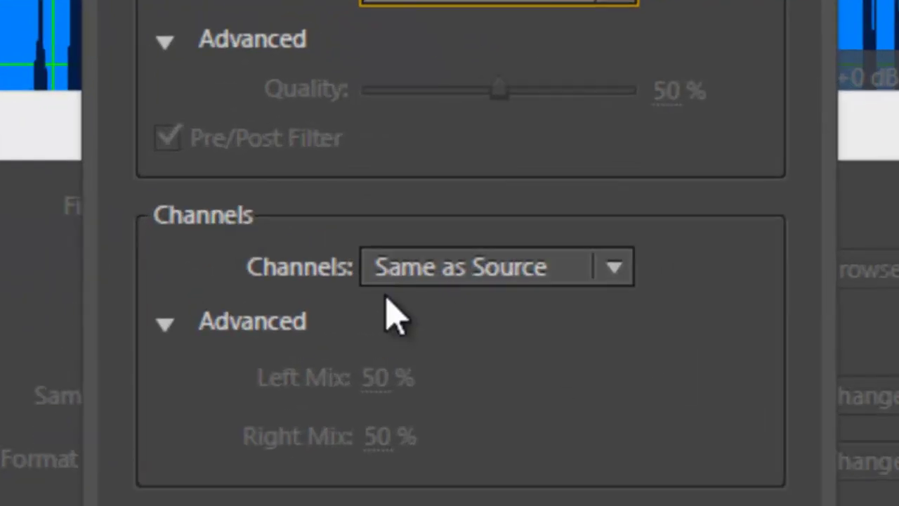
click(432, 191)
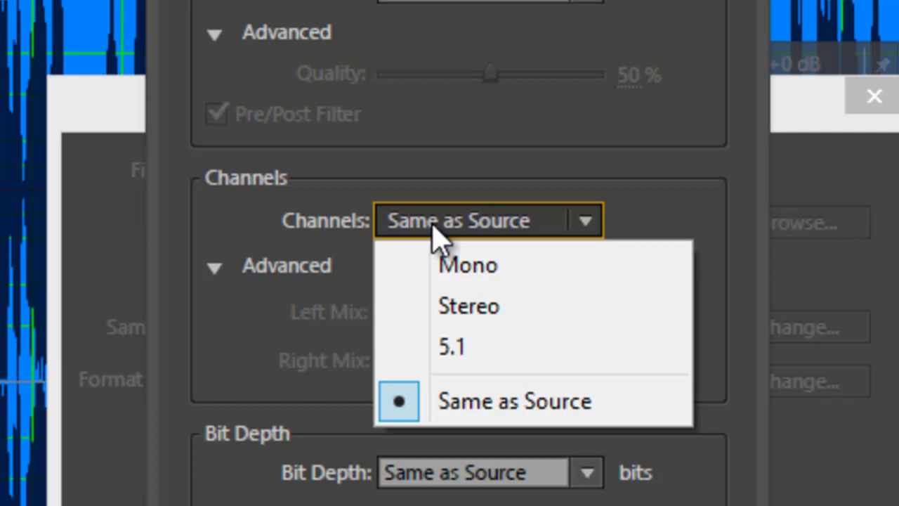
click(471, 274)
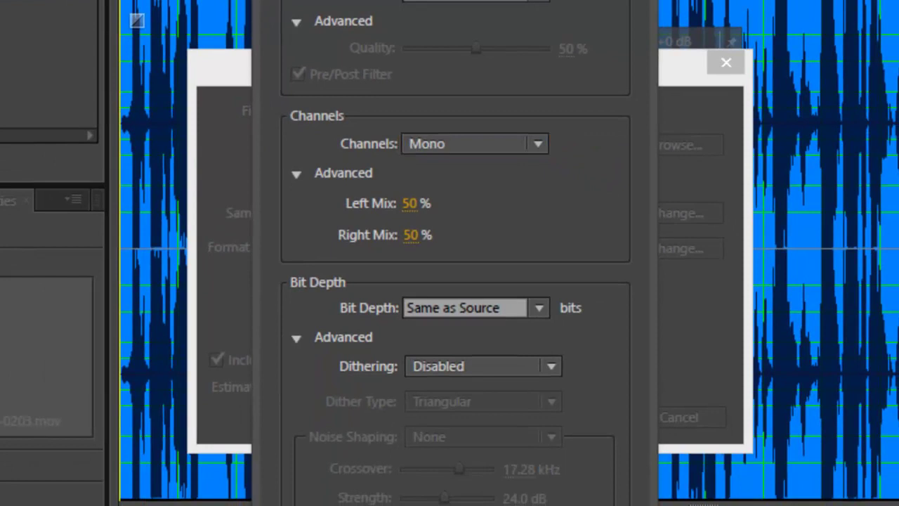
key(Return)
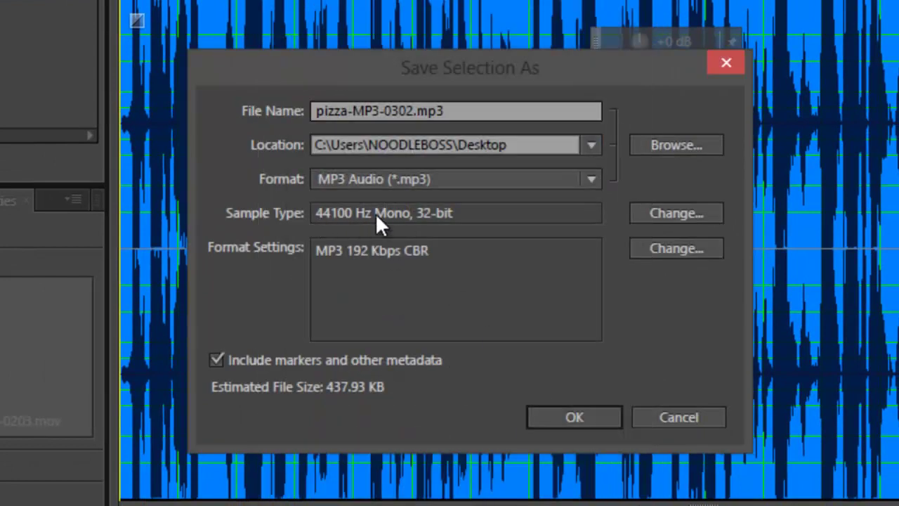
click(658, 213)
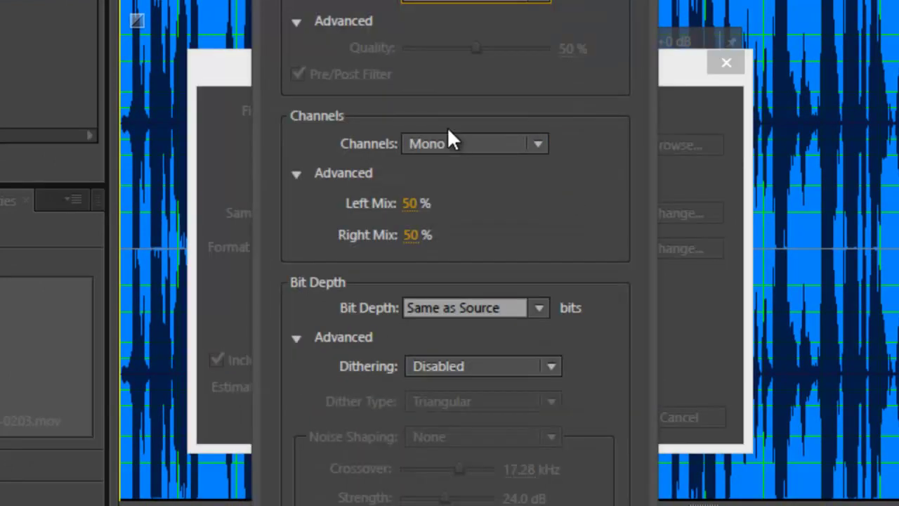
click(446, 143)
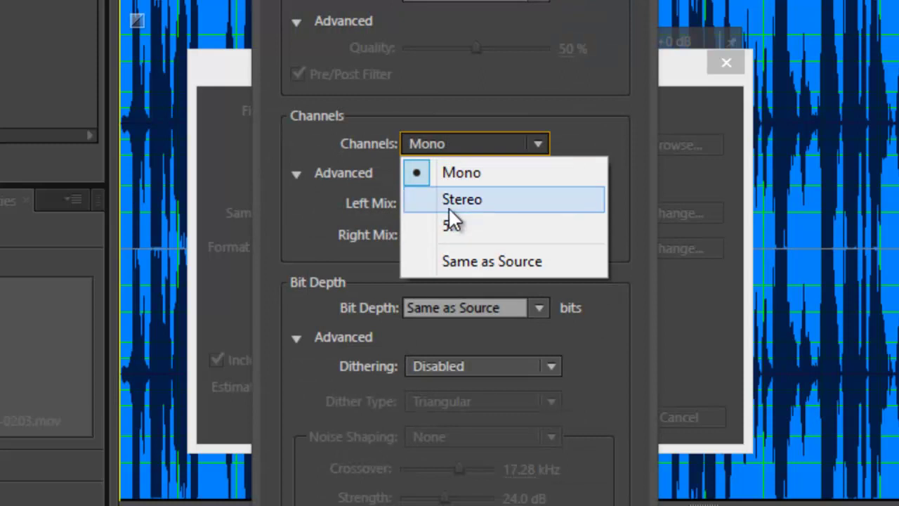
click(456, 269)
key(Return)
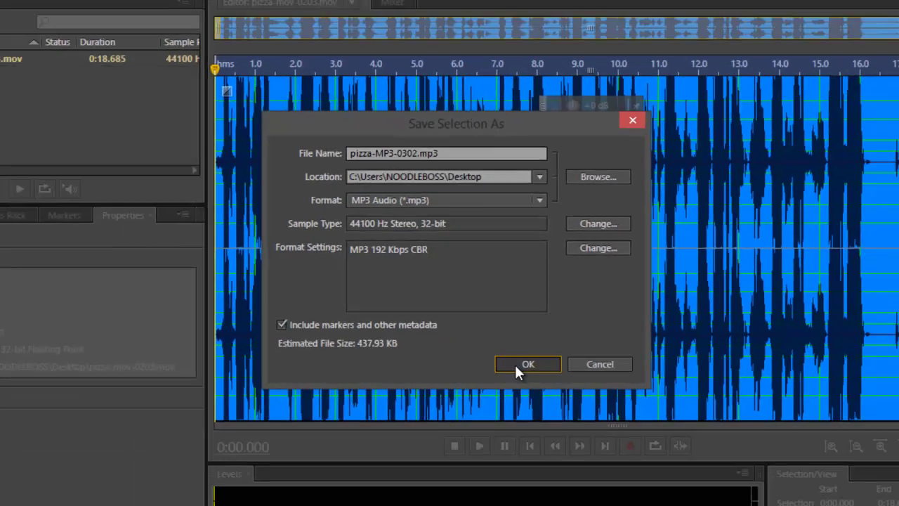
Step: Export pizza-MP3-0302.mp3 to the desktop and pause its playback in the Music app
click(517, 364)
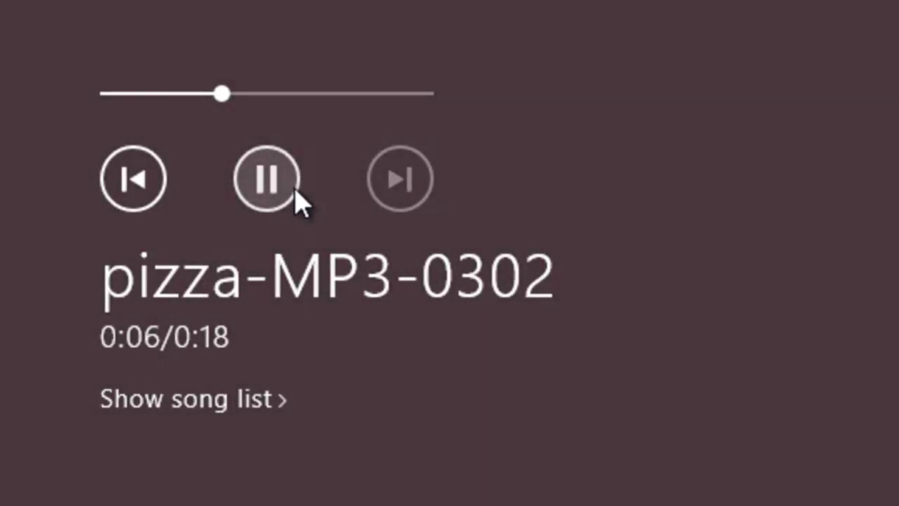
click(288, 200)
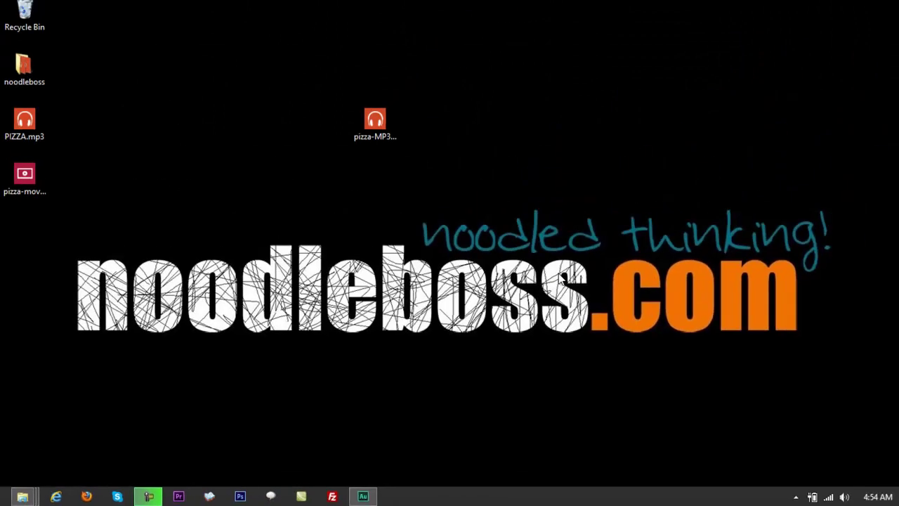